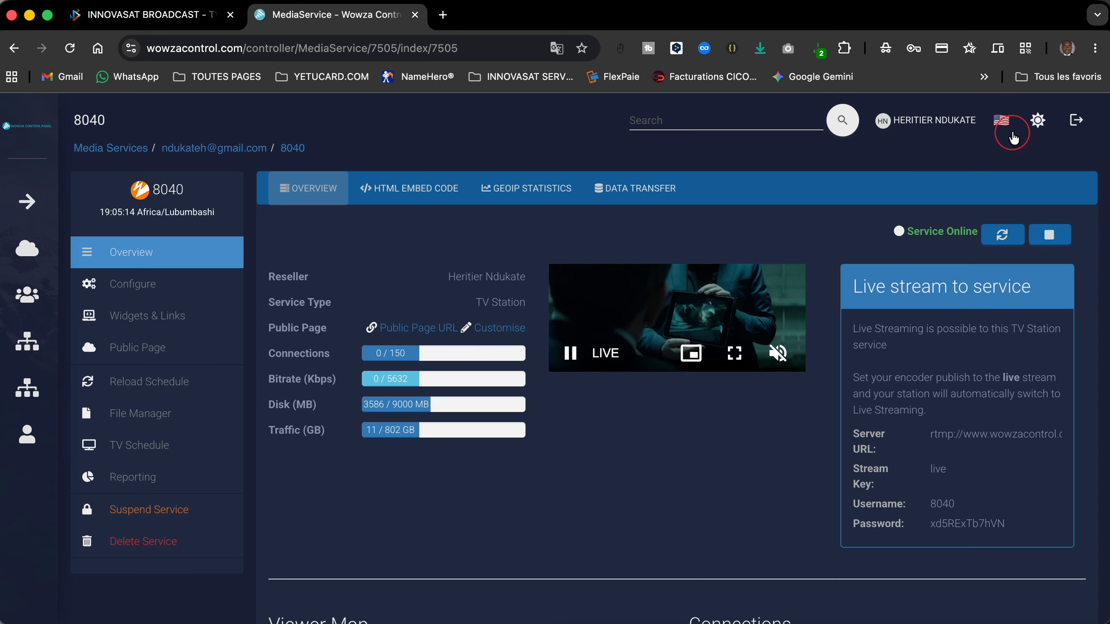
Switch the control panel language to French and open the media file manager for service 8040
{"action": "left_click", "coordinate": [999, 132]}
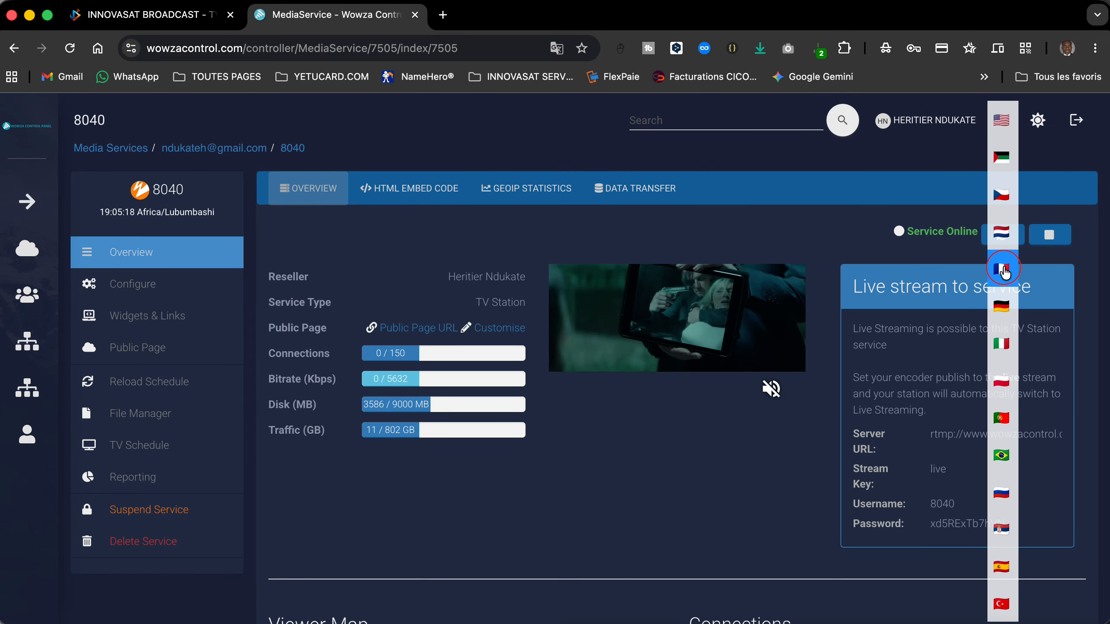
{"action": "left_click", "coordinate": [1001, 268]}
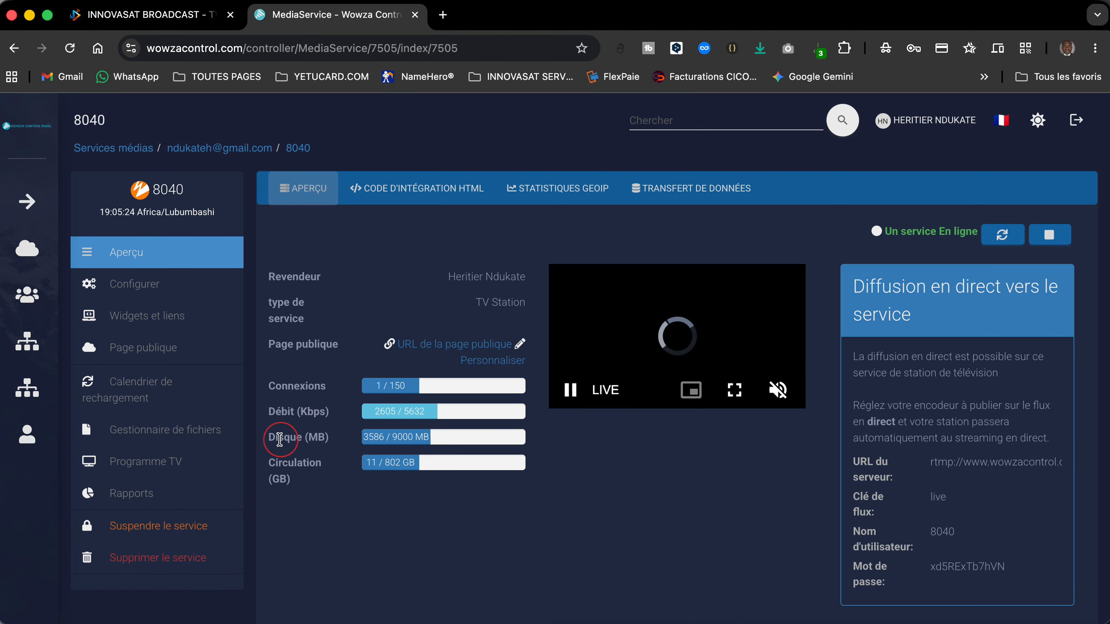
{"action": "left_click", "coordinate": [127, 430]}
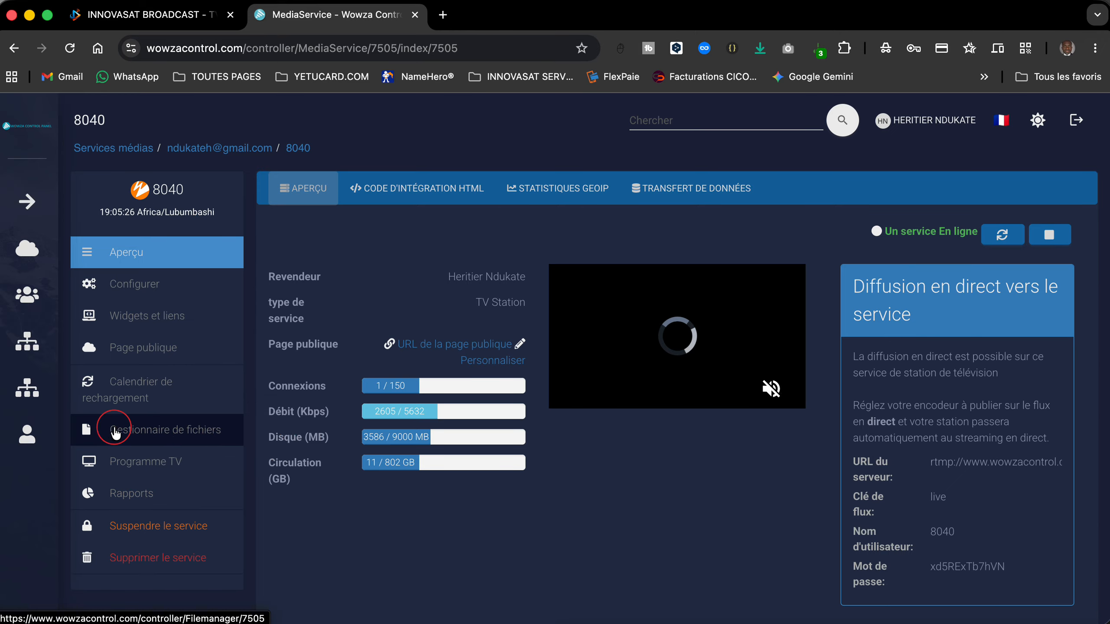
{"action": "left_click", "coordinate": [148, 432]}
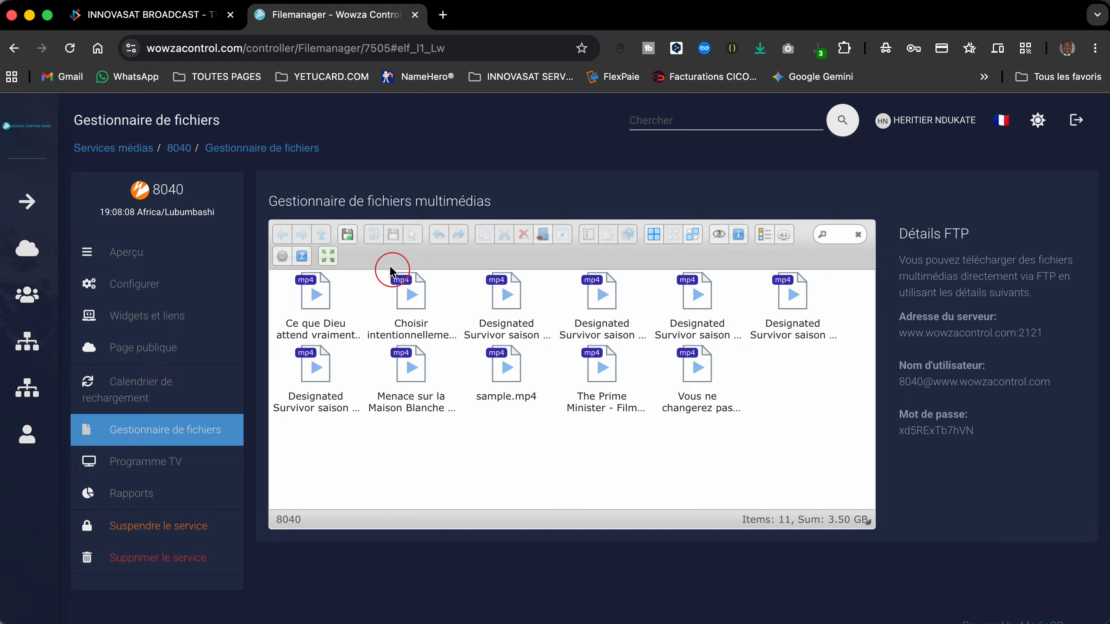
Try to upload the "L'Enquête La Plus Difficile Du FBI" video from the VIDEOS folder in Téléchargements, cancelling the transfer
{"action": "left_click", "coordinate": [348, 237]}
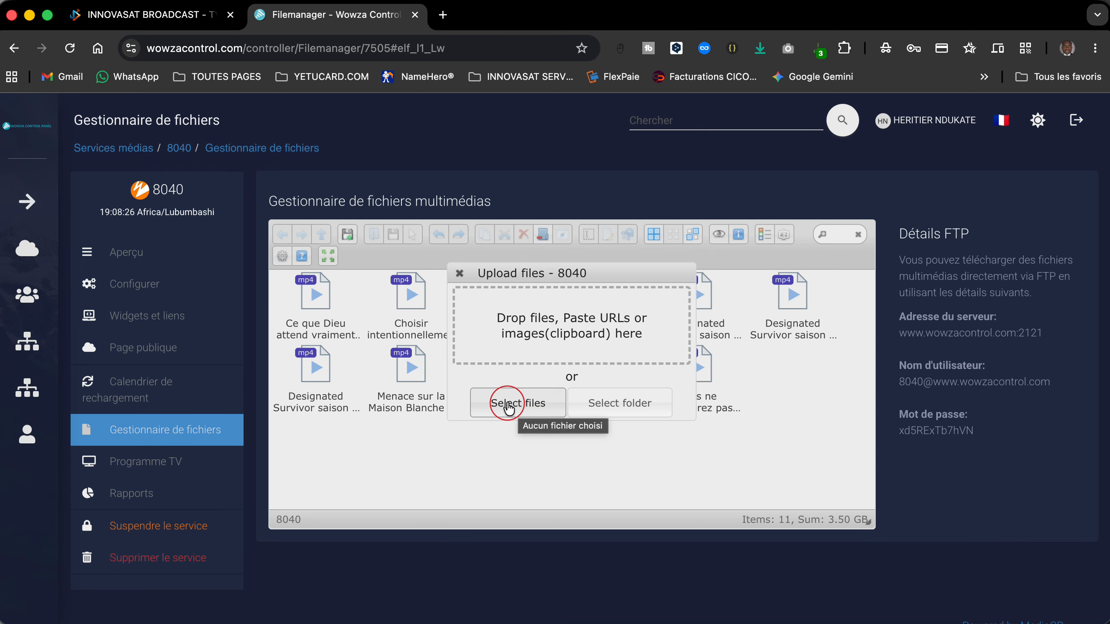
{"action": "left_click", "coordinate": [508, 407]}
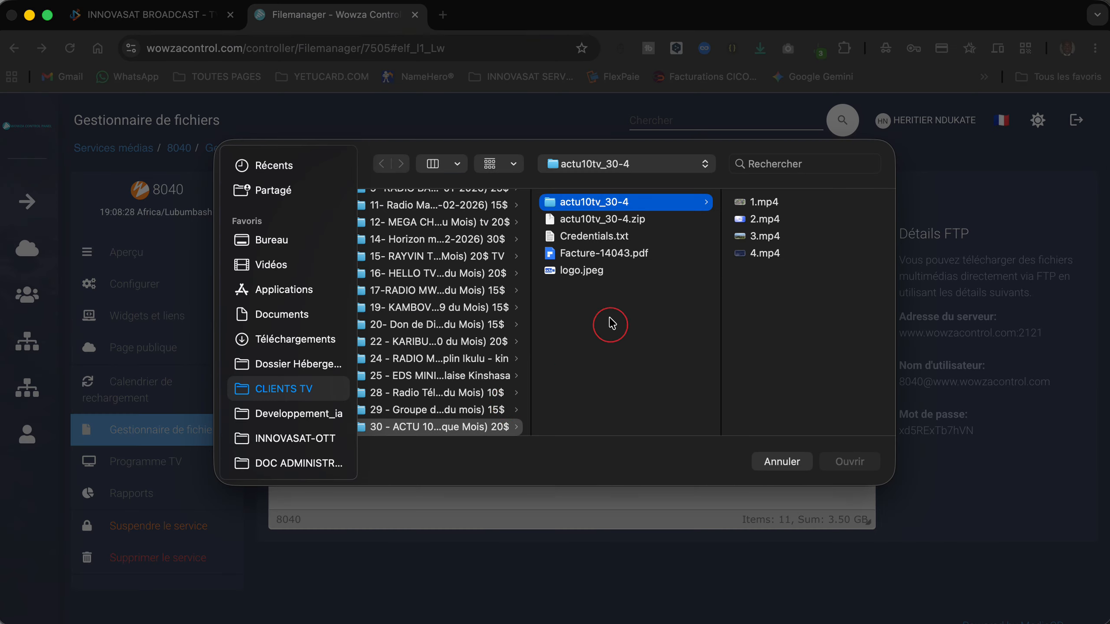
{"action": "left_click", "coordinate": [280, 242]}
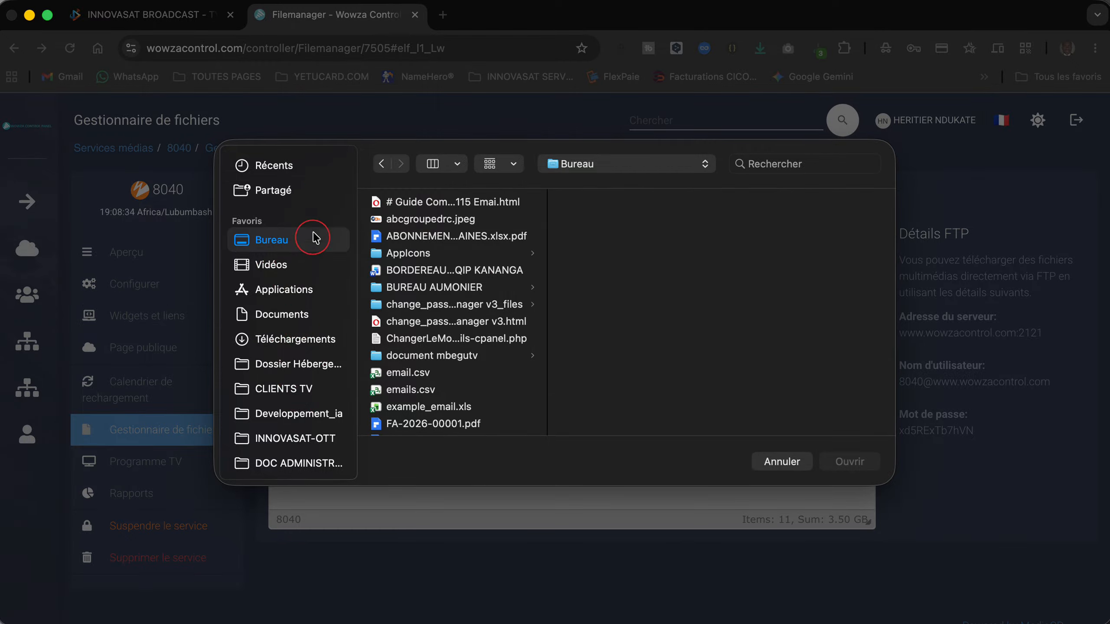
{"action": "left_click", "coordinate": [282, 316]}
{"action": "scroll", "coordinate": [439, 362], "scroll_direction": "down", "scroll_amount": 3}
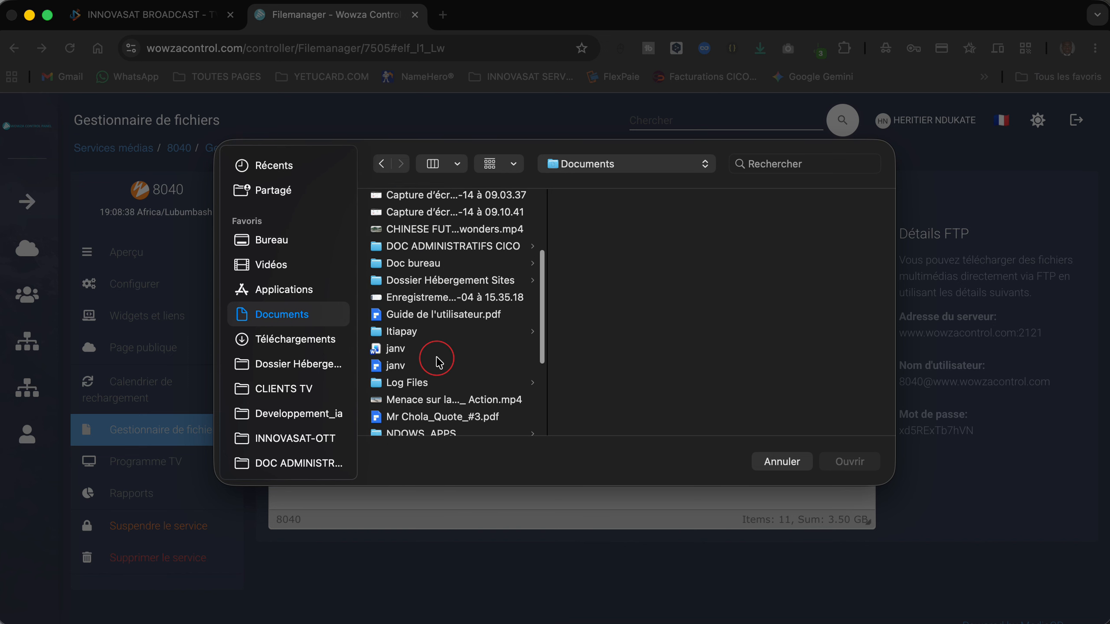
{"action": "scroll", "coordinate": [438, 362], "scroll_direction": "down", "scroll_amount": 5}
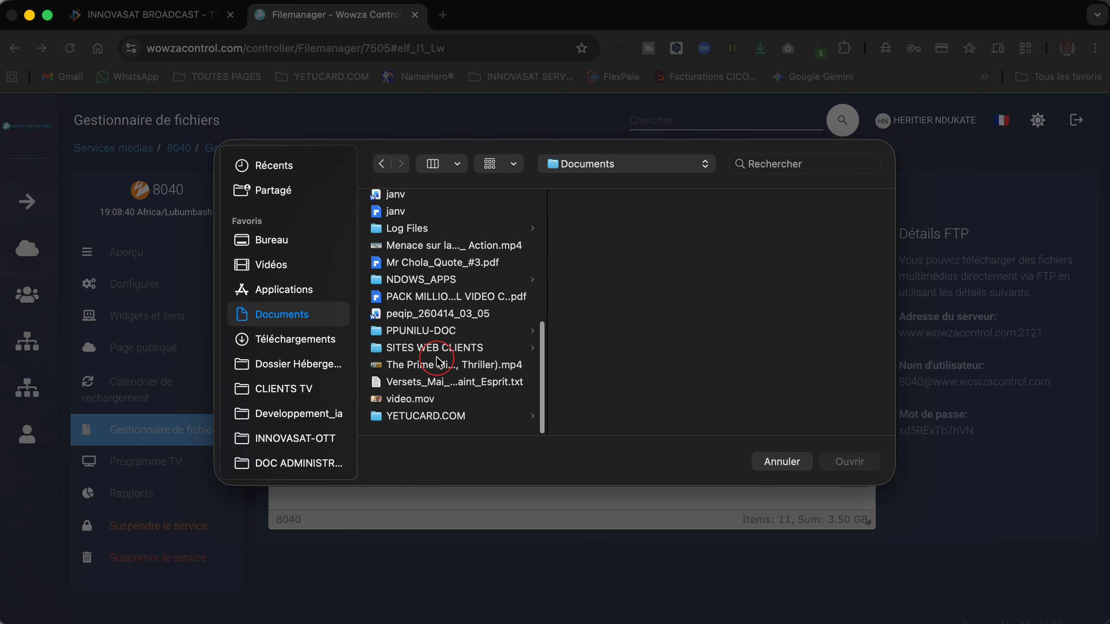
{"action": "scroll", "coordinate": [439, 363], "scroll_direction": "up", "scroll_amount": 10}
{"action": "left_click", "coordinate": [303, 340]}
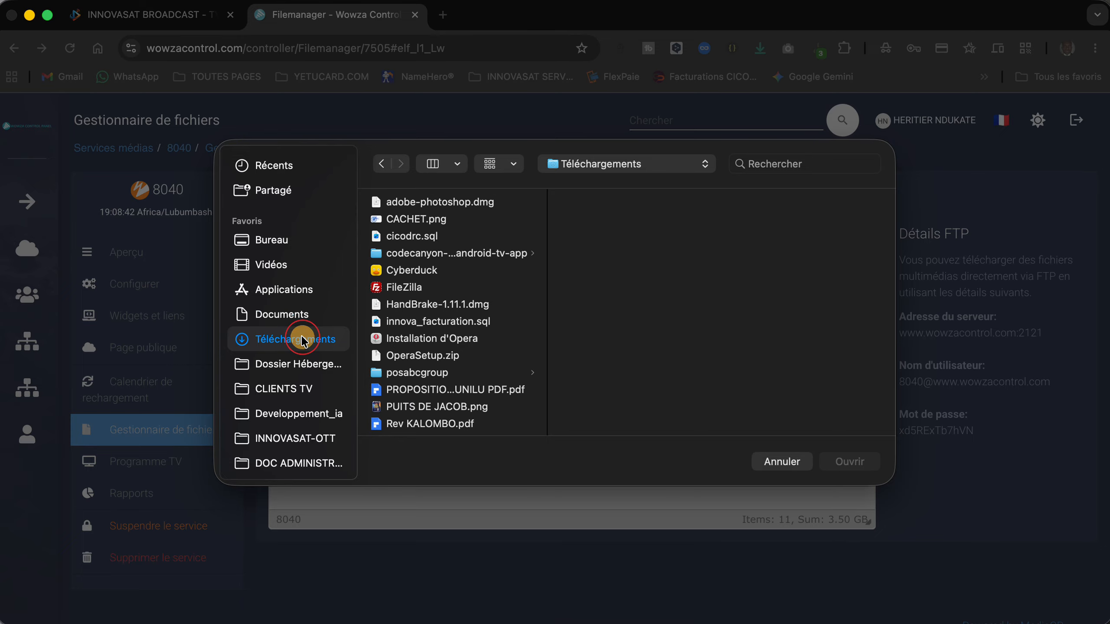
{"action": "scroll", "coordinate": [462, 358], "scroll_direction": "down", "scroll_amount": 5}
{"action": "left_click", "coordinate": [402, 335]}
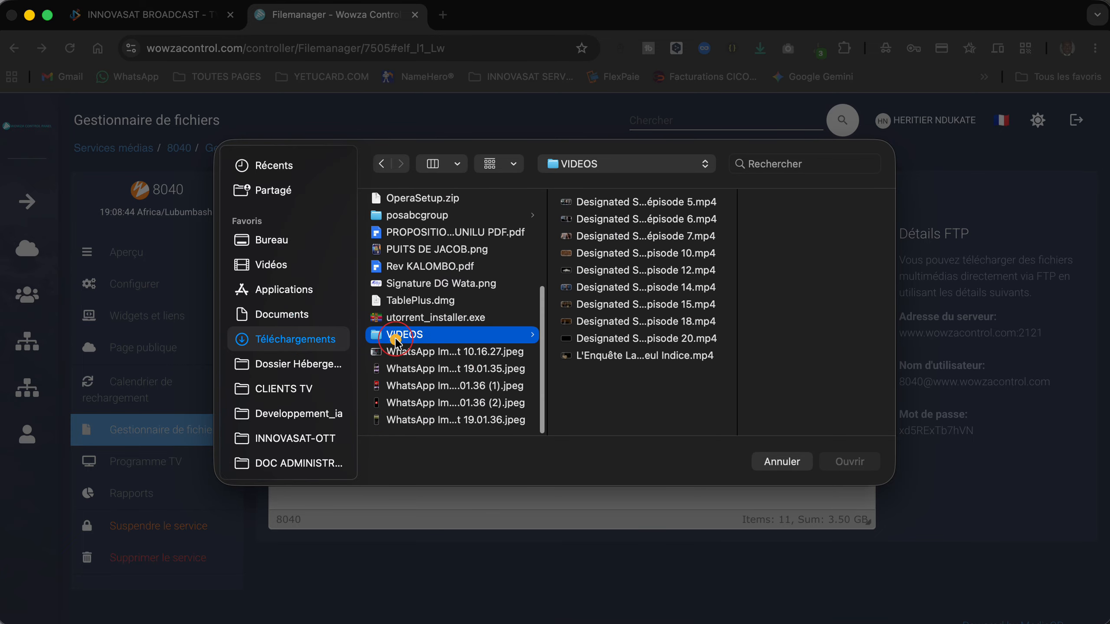
{"action": "left_click", "coordinate": [629, 357]}
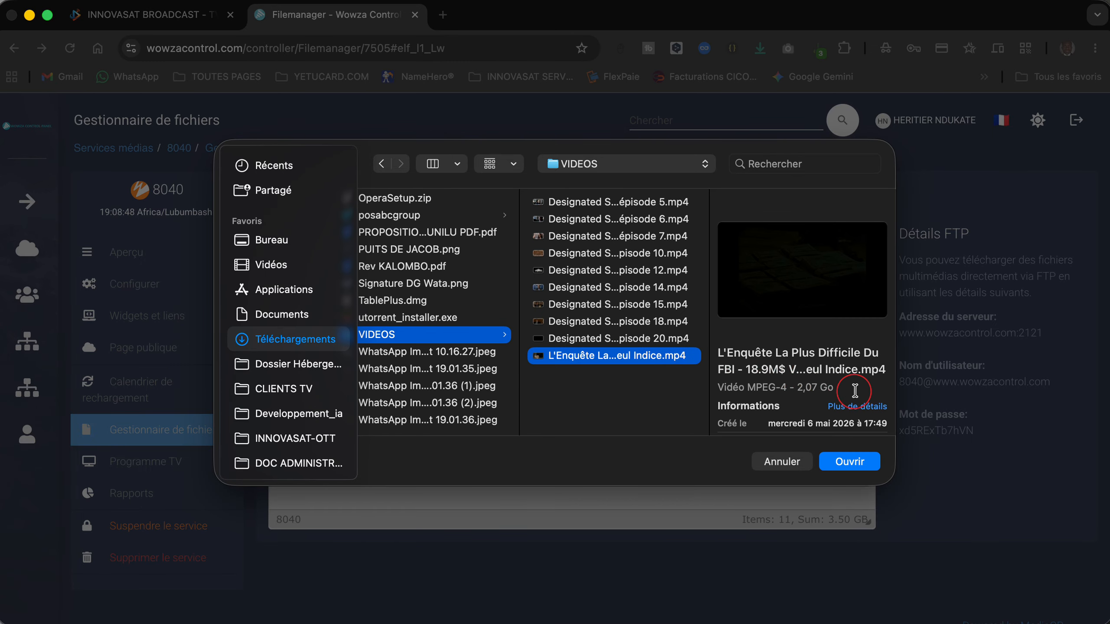
{"action": "left_click", "coordinate": [846, 463]}
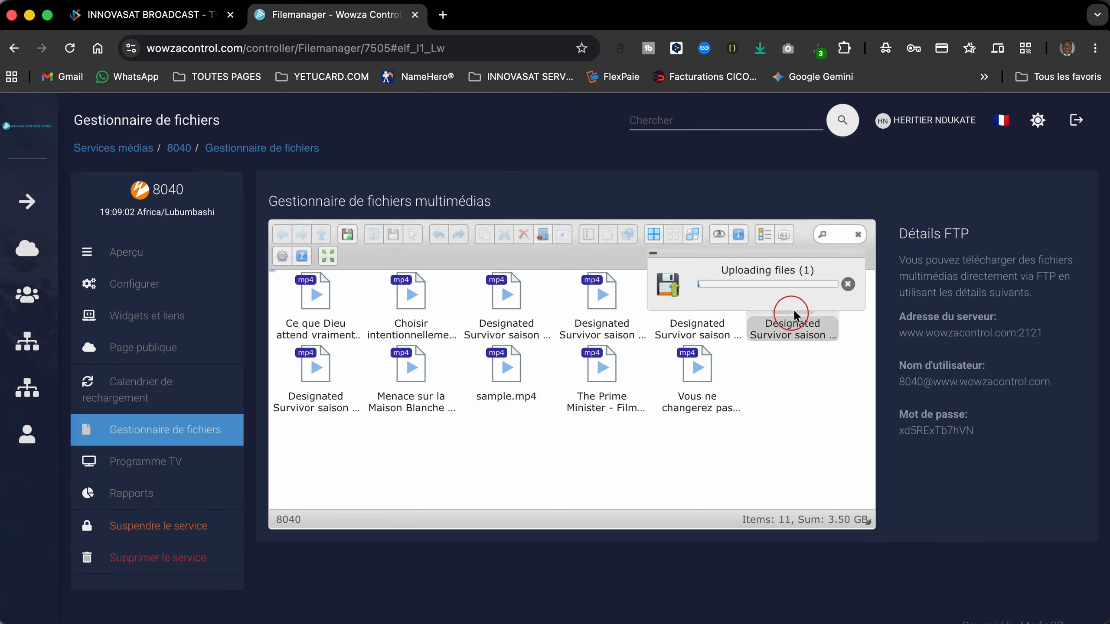
{"action": "left_click", "coordinate": [848, 285]}
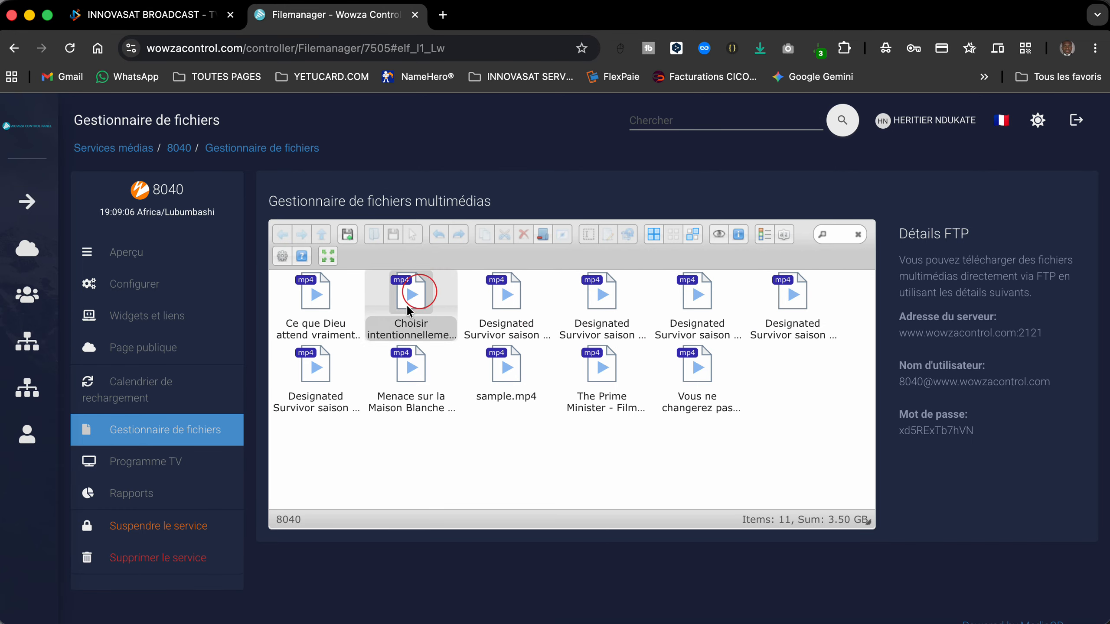
Open the service's TV schedule and go to the management page of the default playlist
{"action": "left_click", "coordinate": [405, 373]}
{"action": "left_click", "coordinate": [80, 468]}
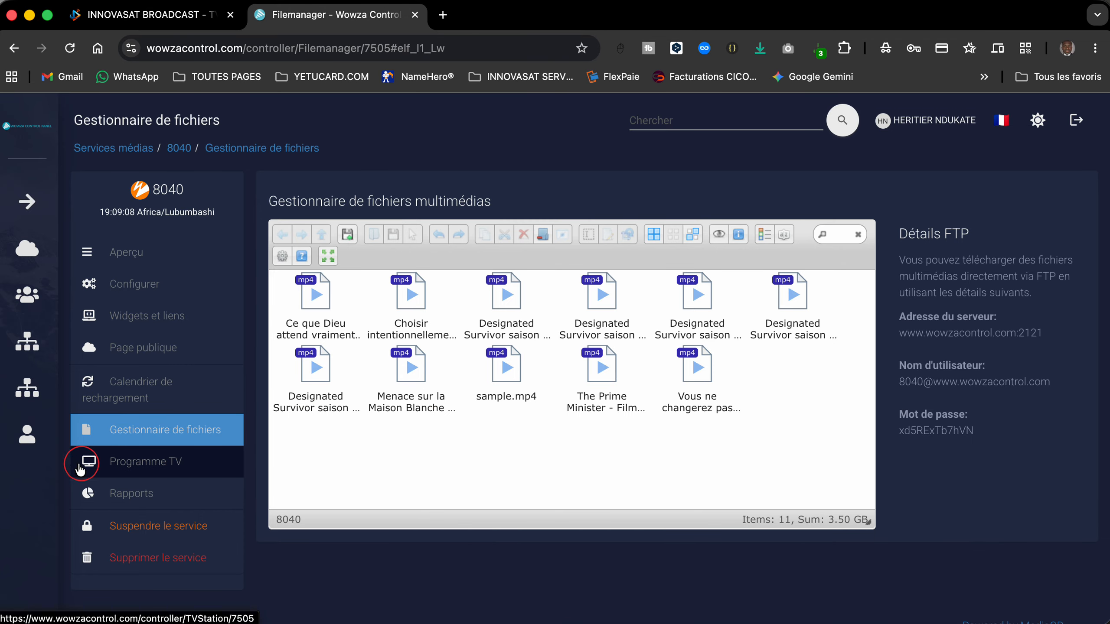
{"action": "left_click", "coordinate": [138, 468]}
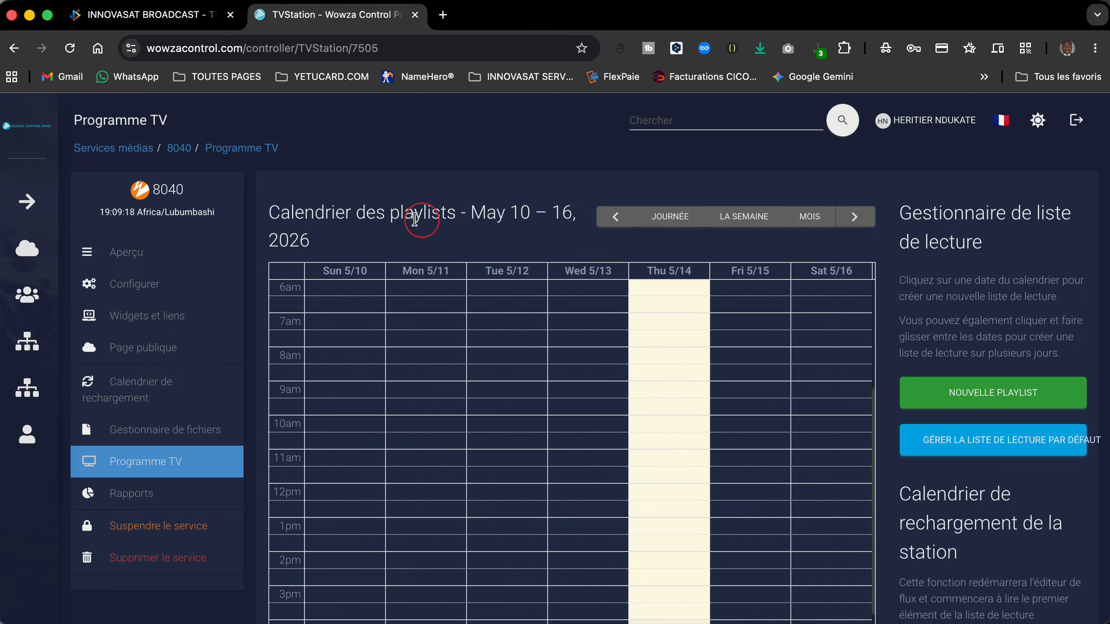
{"action": "scroll", "coordinate": [672, 240], "scroll_direction": "down", "scroll_amount": 2}
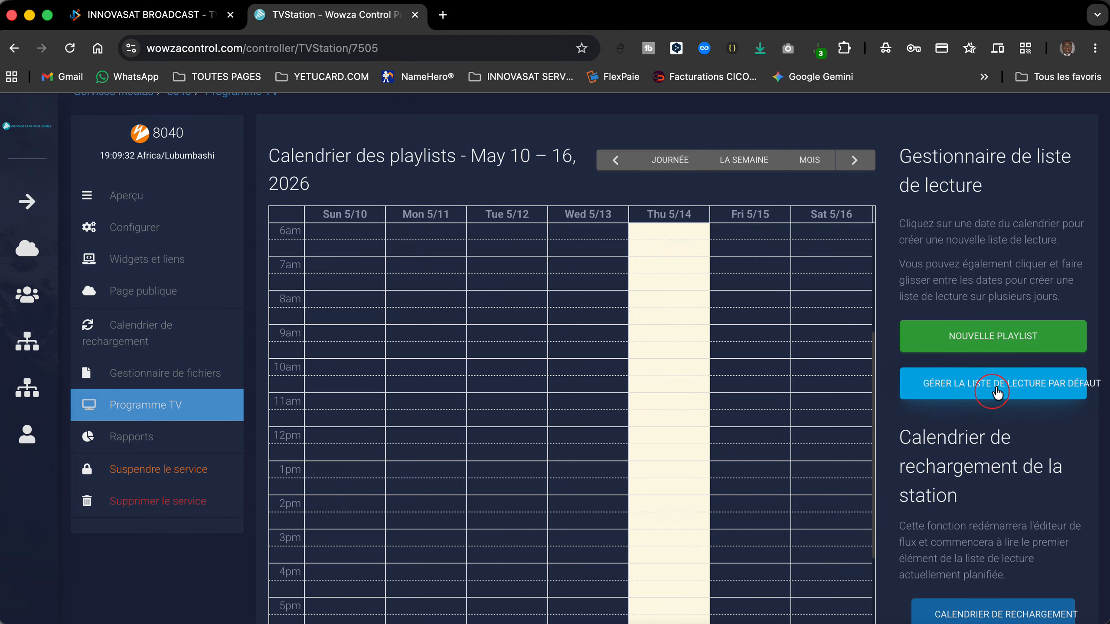
{"action": "left_click", "coordinate": [967, 395]}
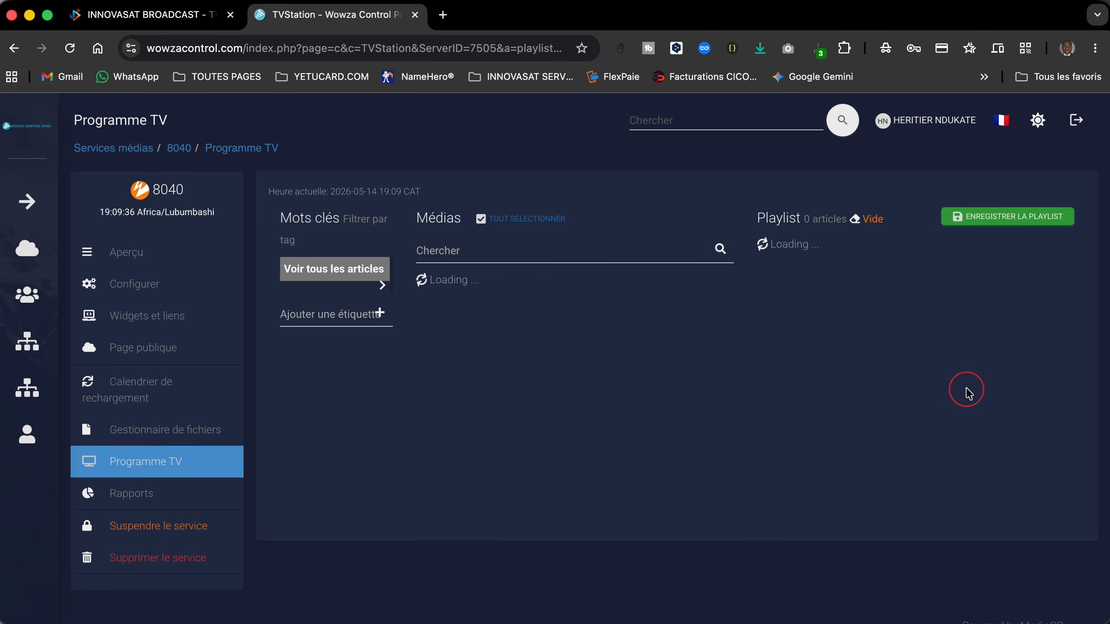
Look through the available media and the items already in the default playlist
{"action": "scroll", "coordinate": [647, 520], "scroll_direction": "down", "scroll_amount": 3}
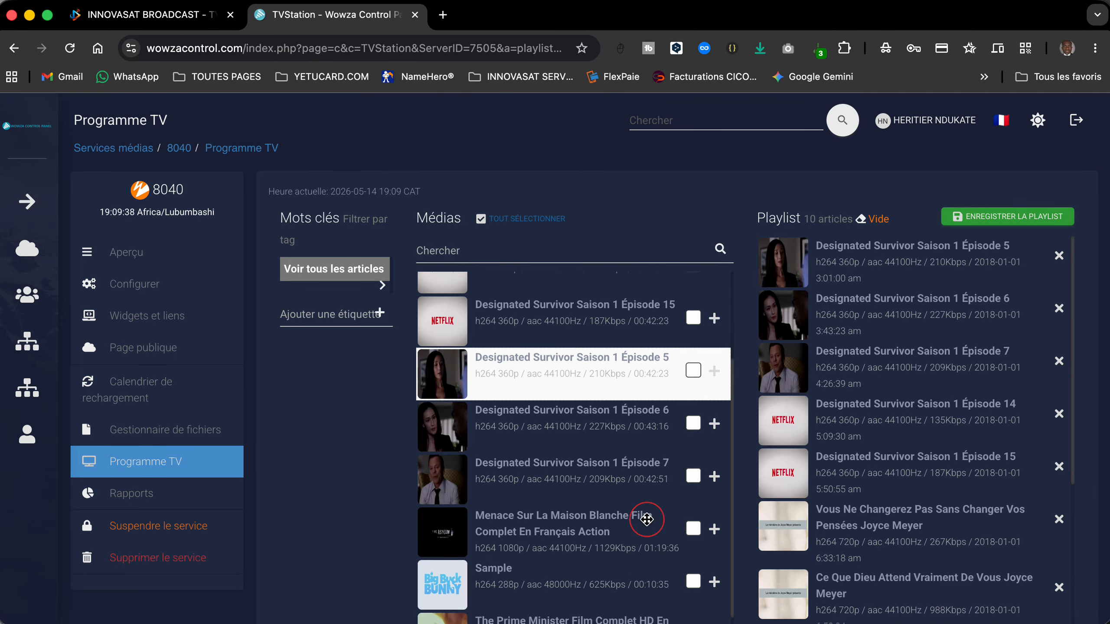
{"action": "scroll", "coordinate": [647, 520], "scroll_direction": "down", "scroll_amount": 5}
{"action": "scroll", "coordinate": [594, 347], "scroll_direction": "up", "scroll_amount": 5}
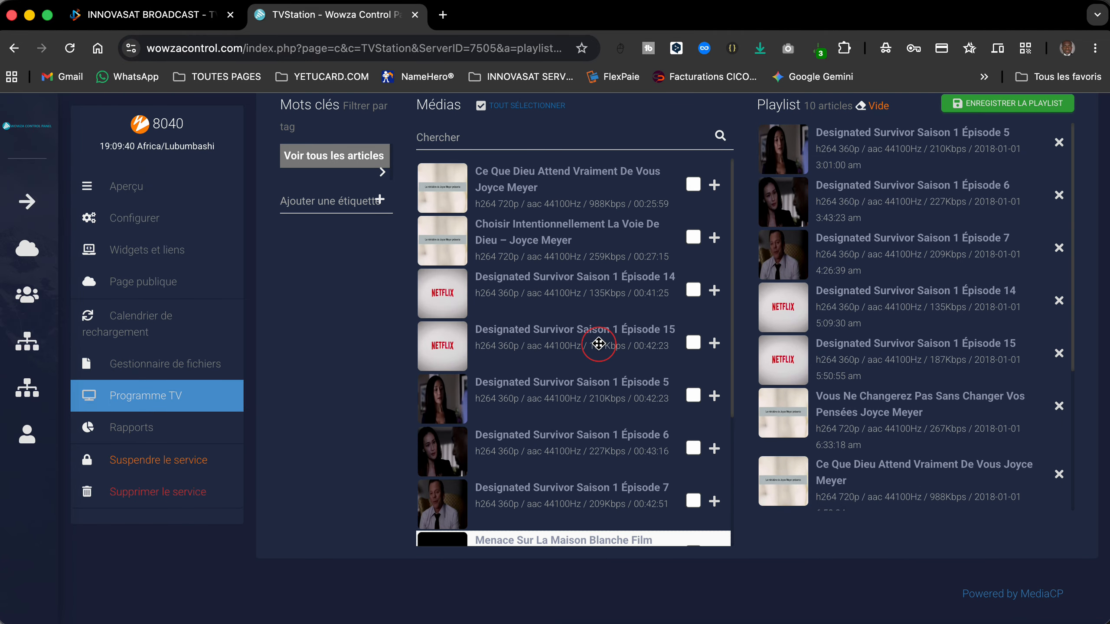
{"action": "scroll", "coordinate": [585, 239], "scroll_direction": "up", "scroll_amount": 3}
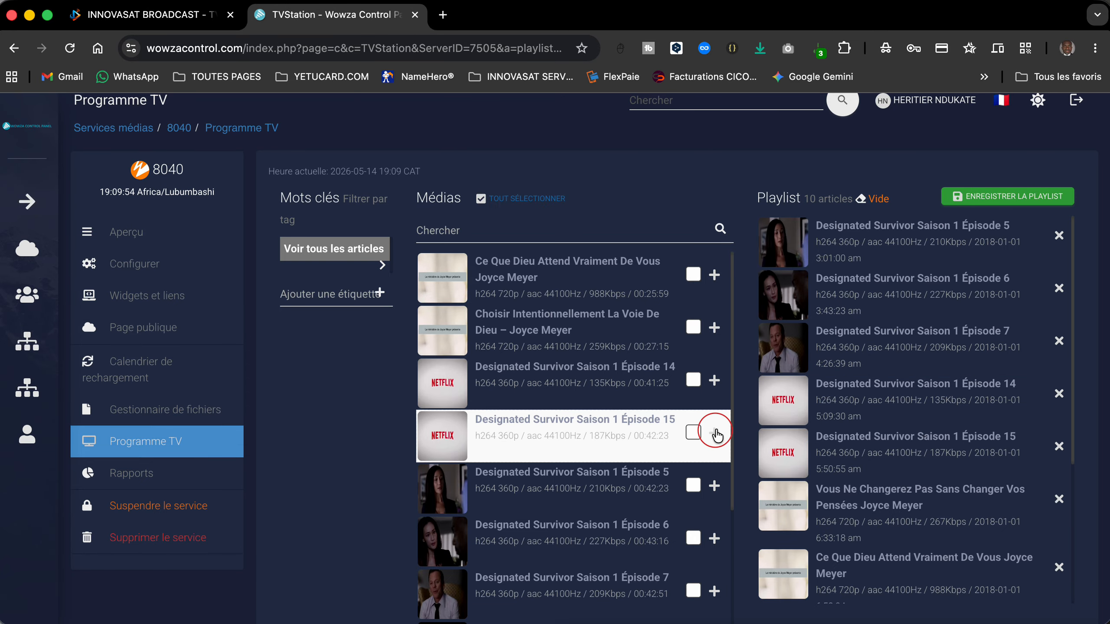
{"action": "scroll", "coordinate": [857, 461], "scroll_direction": "down", "scroll_amount": 5}
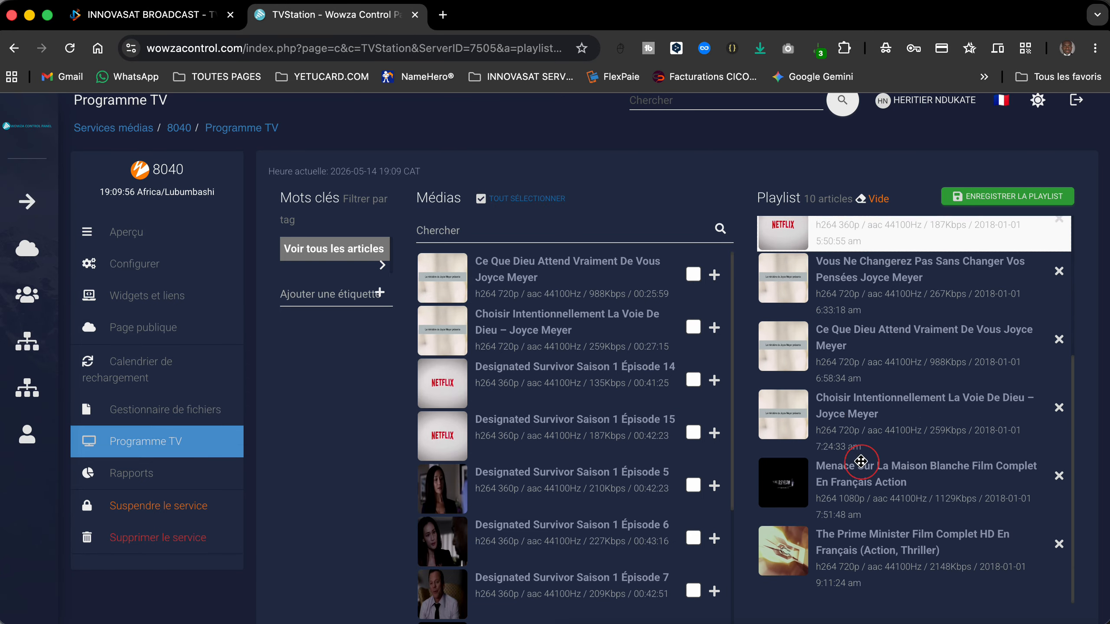
{"action": "scroll", "coordinate": [566, 539], "scroll_direction": "down", "scroll_amount": 1}
{"action": "scroll", "coordinate": [565, 540], "scroll_direction": "down", "scroll_amount": 8}
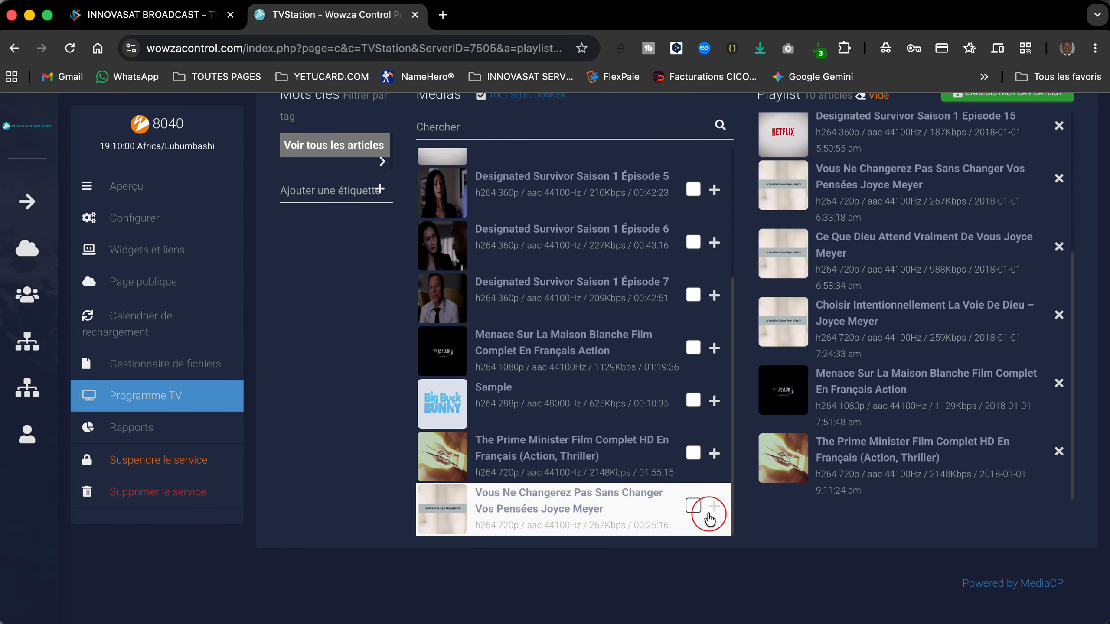
Try adding "Vous Ne Changerez Pas Sans Changer Vos Pensées" to the end of the playlist, and remove that entry again
{"action": "left_click", "coordinate": [714, 506]}
{"action": "scroll", "coordinate": [922, 439], "scroll_direction": "down", "scroll_amount": 2}
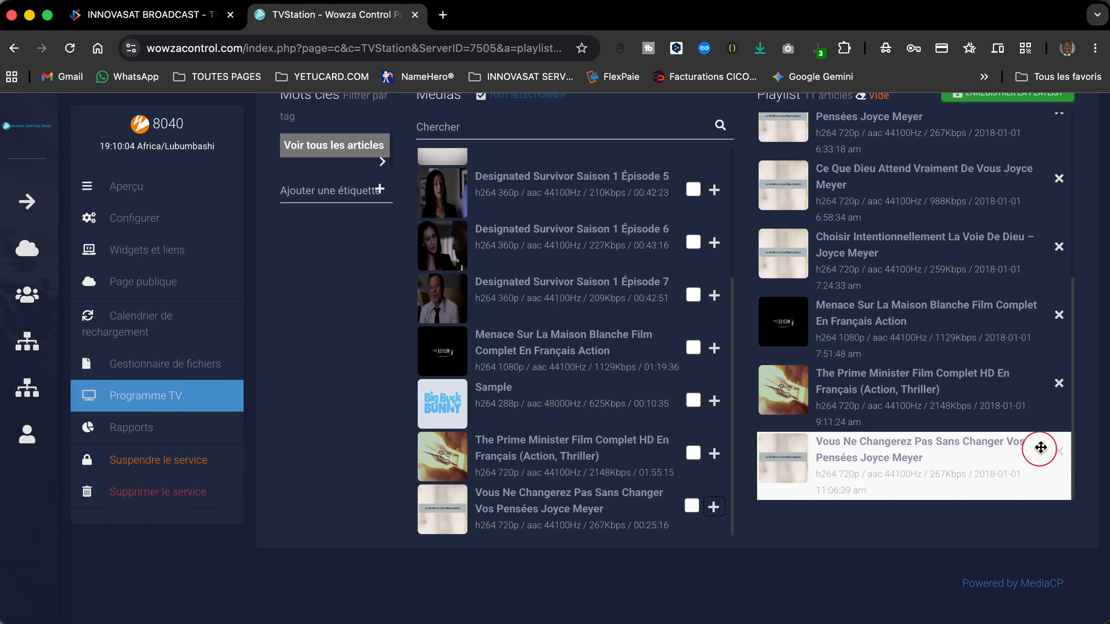
{"action": "left_click", "coordinate": [1059, 450]}
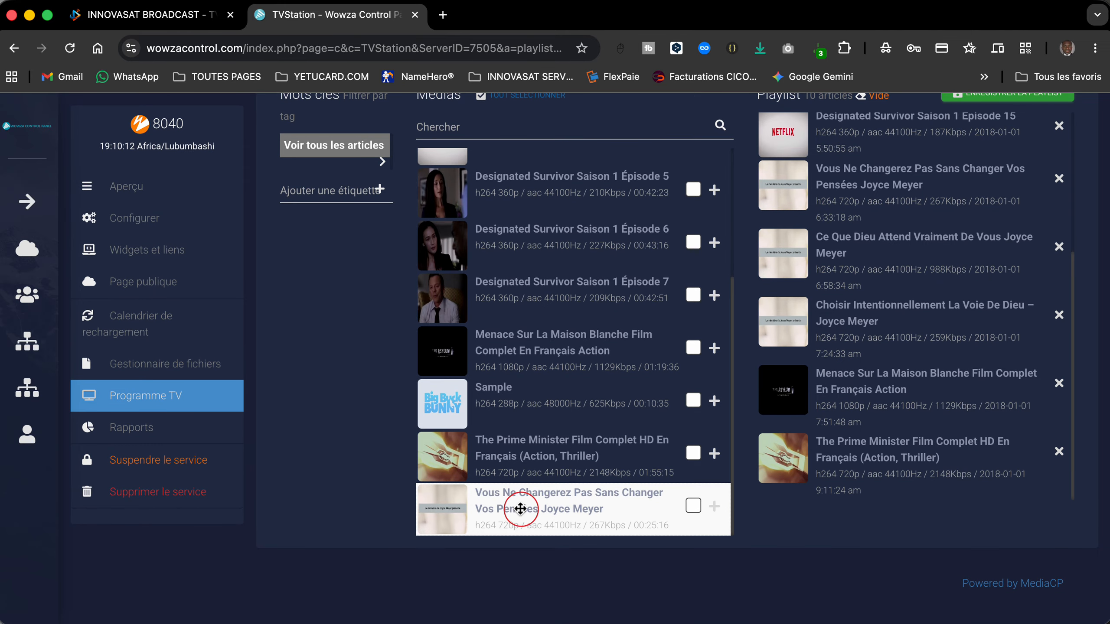
Place "Vous Ne Changerez Pas Sans Changer Vos Pensées" from the media list at the end of the playlist and save the playlist
{"action": "left_click_drag", "start_coordinate": [481, 509], "coordinate": [835, 488]}
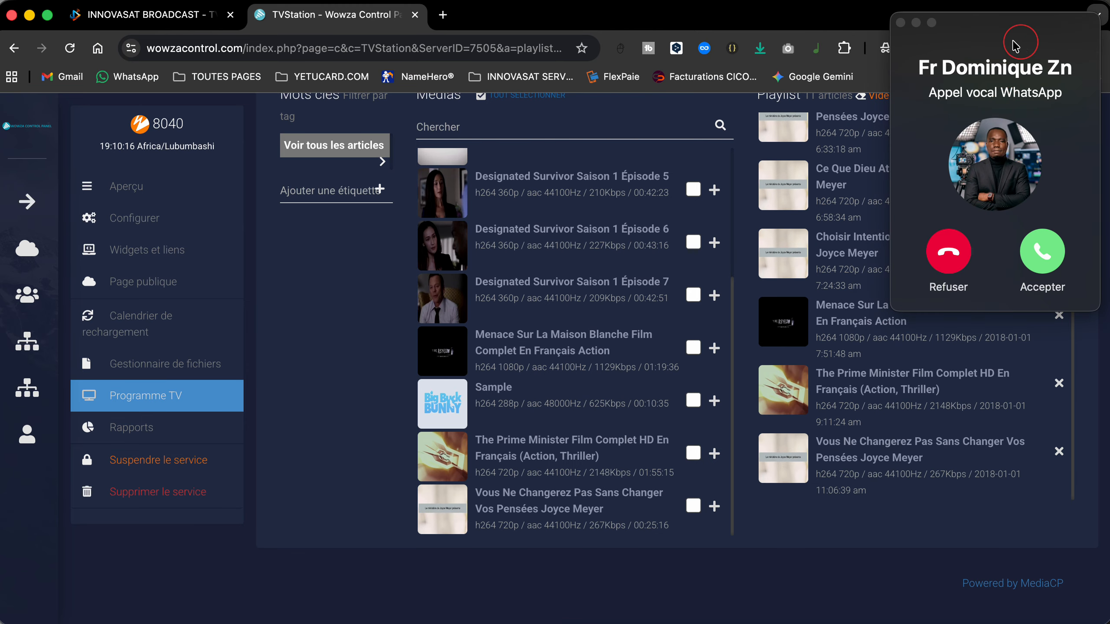
{"action": "left_click", "coordinate": [915, 24]}
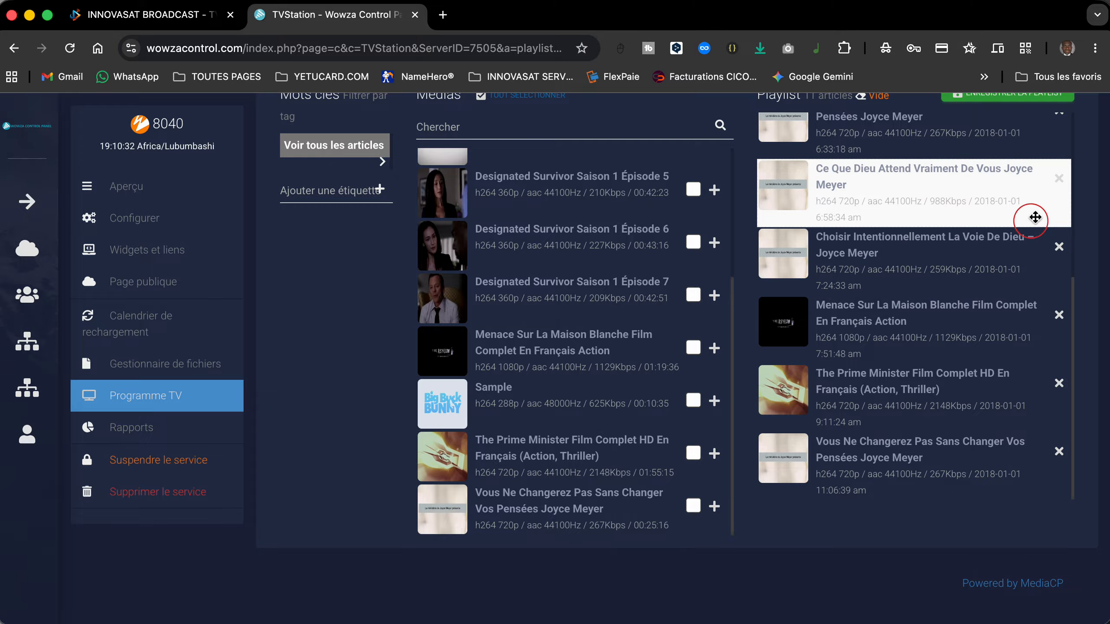
{"action": "scroll", "coordinate": [1079, 231], "scroll_direction": "up", "scroll_amount": 3}
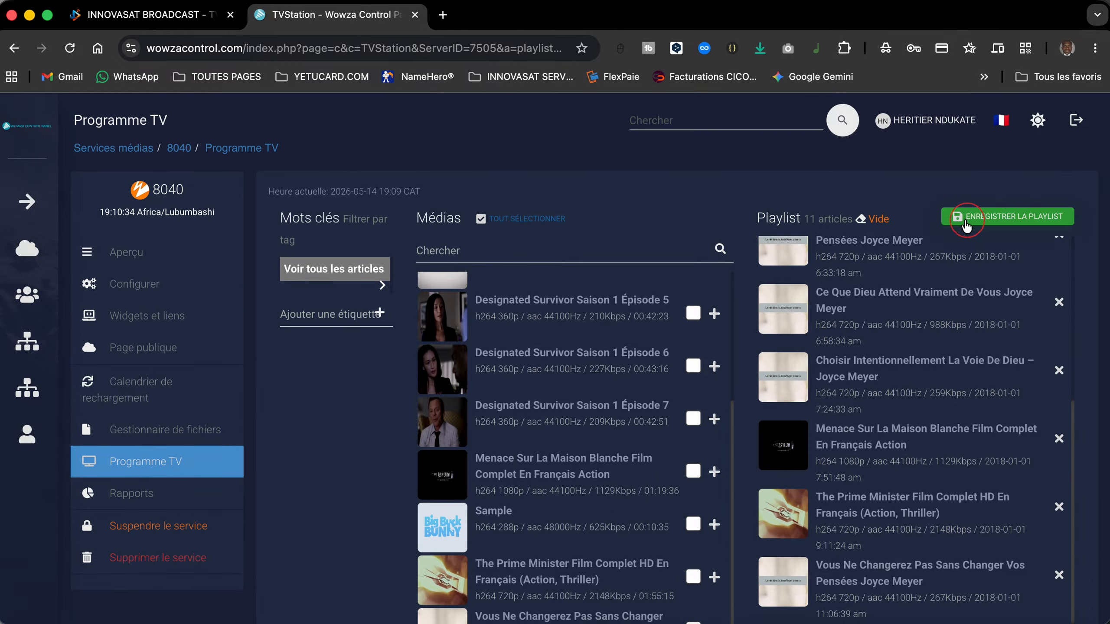
{"action": "left_click", "coordinate": [988, 223]}
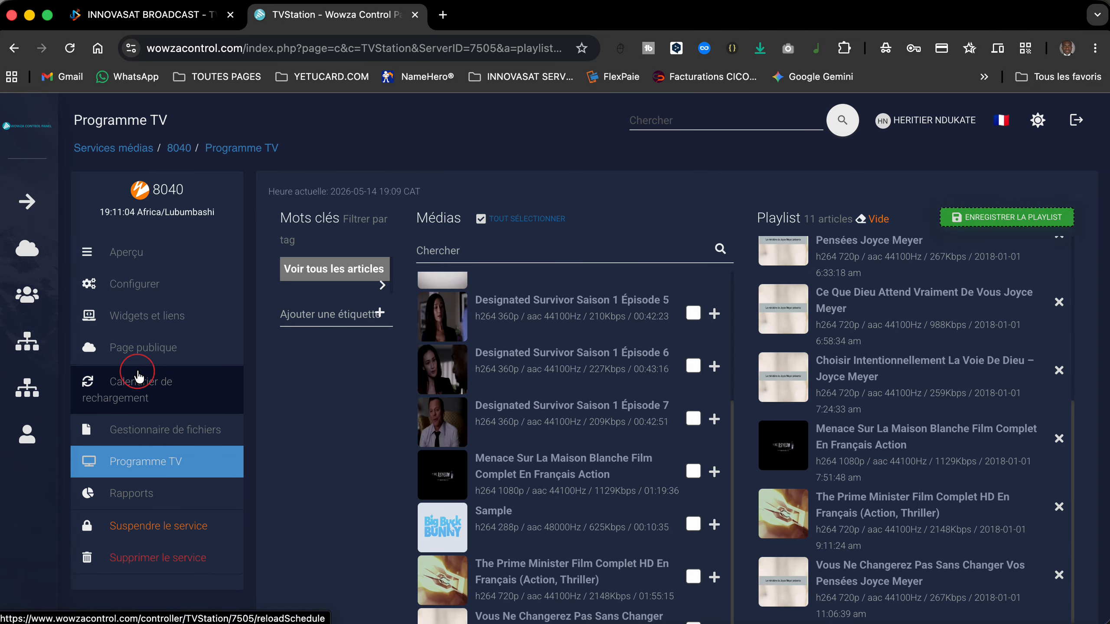
Reload the TV station's schedule and return to the service overview
{"action": "left_click", "coordinate": [138, 388]}
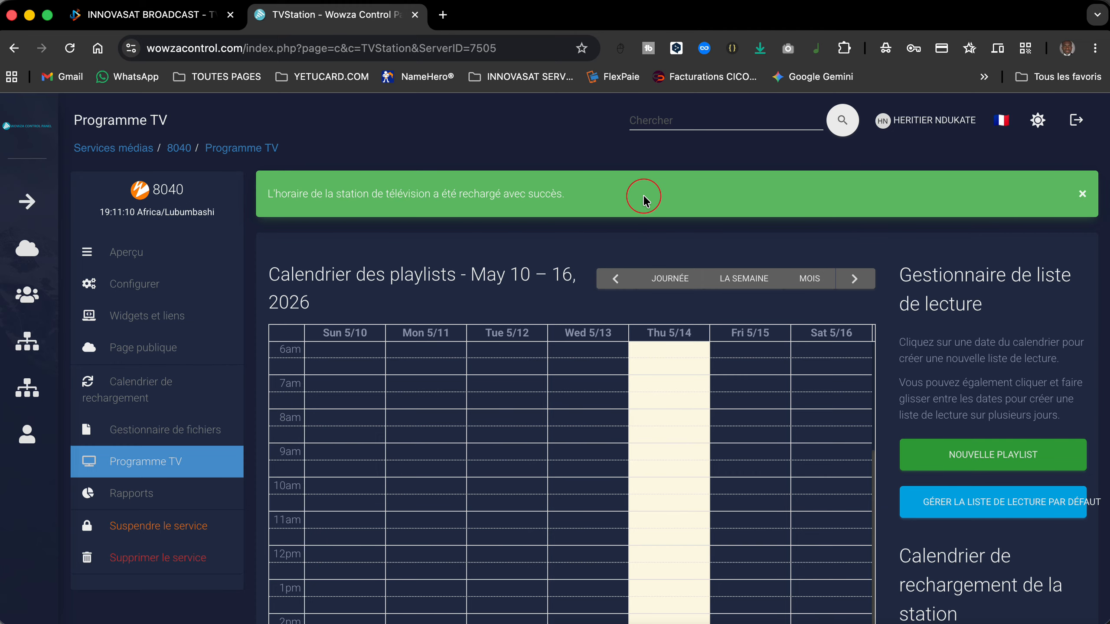
{"action": "left_click", "coordinate": [120, 252]}
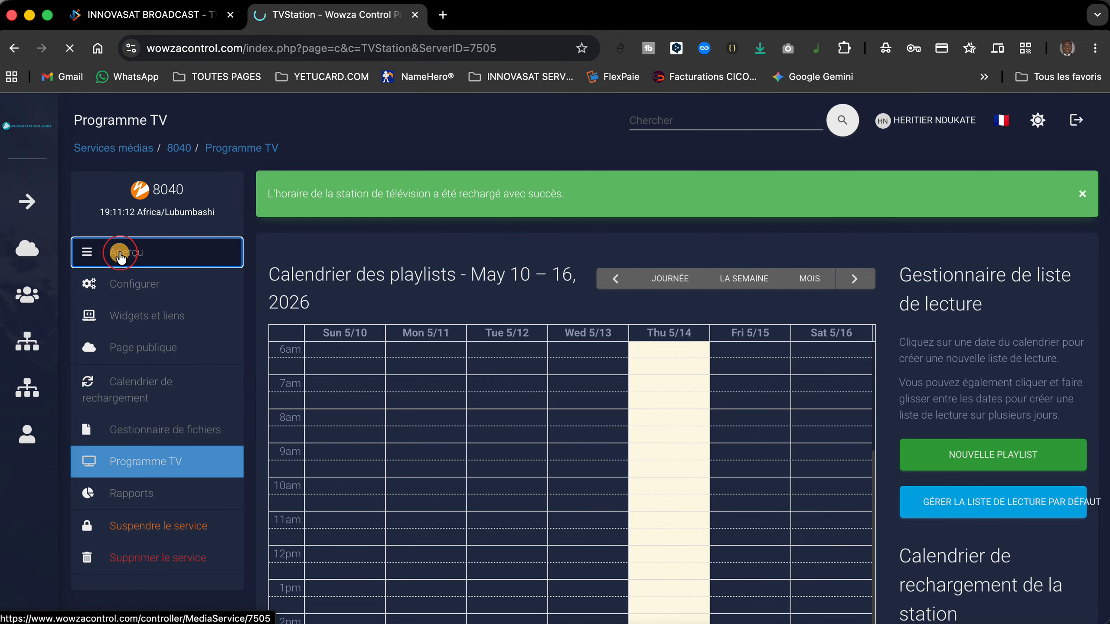